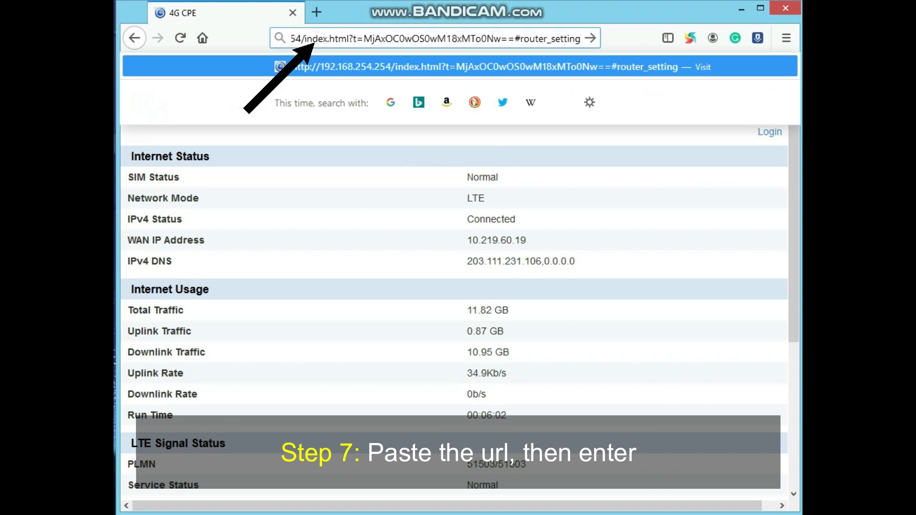
Step: Load the pasted address ending in router_setting and remove index_status from the end of the resulting URL
key(Return)
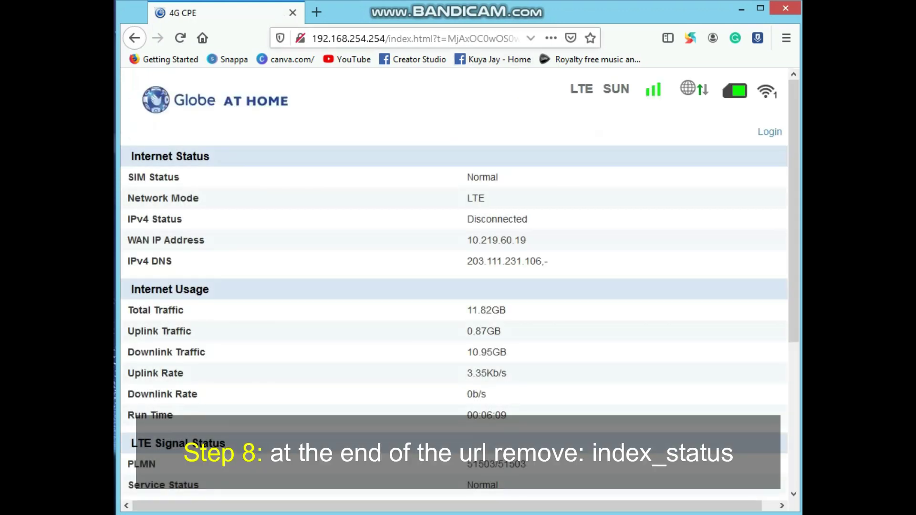
click(471, 40)
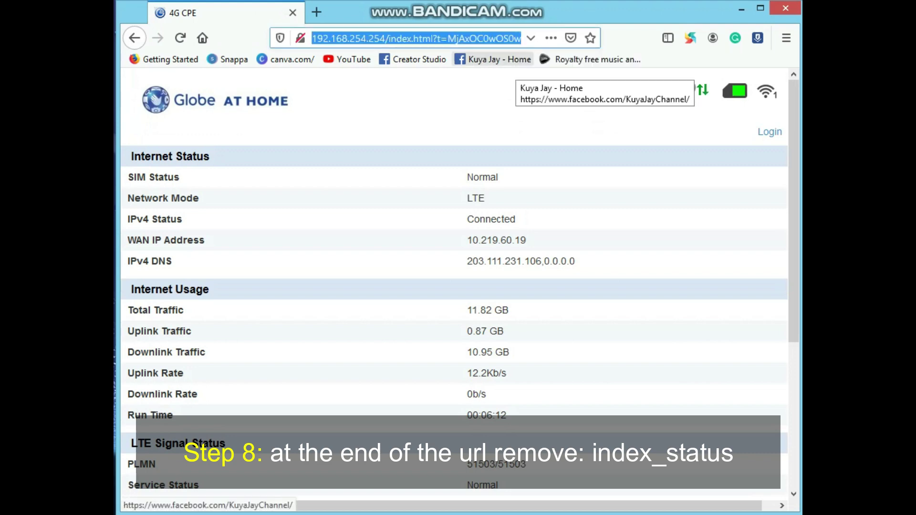
key(End)
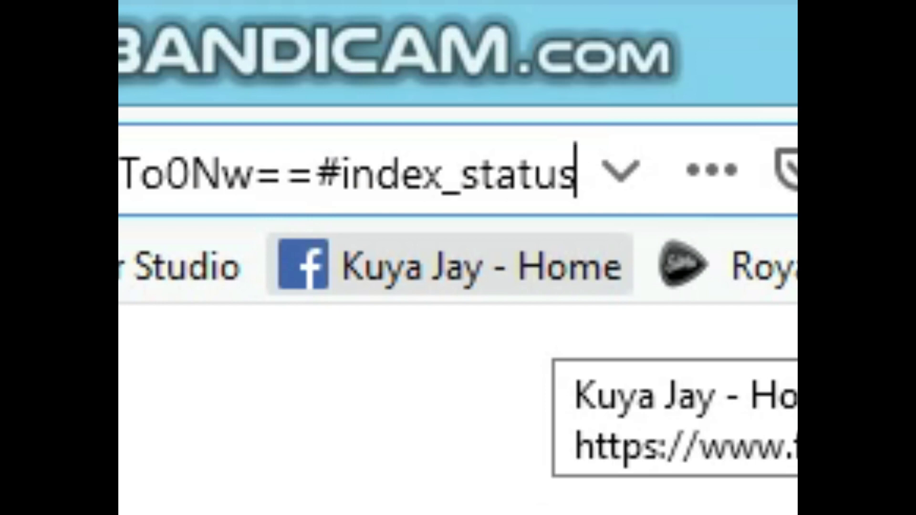
key(BackSpace)
key(BackSpace)
key(BackSpace)
key(BackSpace)
key(BackSpace)
key(BackSpace)
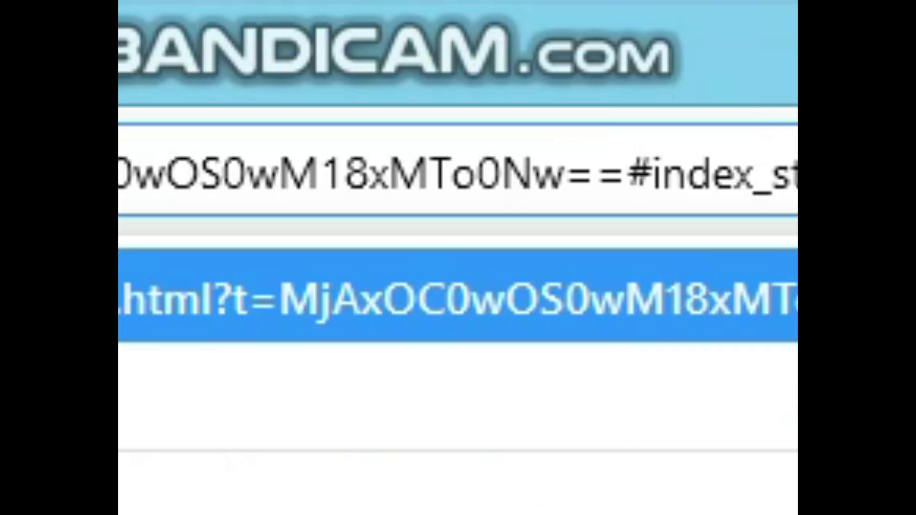
key(BackSpace)
key(BackSpace)
key(BackSpace)
key(BackSpace)
key(BackSpace)
key(BackSpace)
key(BackSpace)
key(BackSpace)
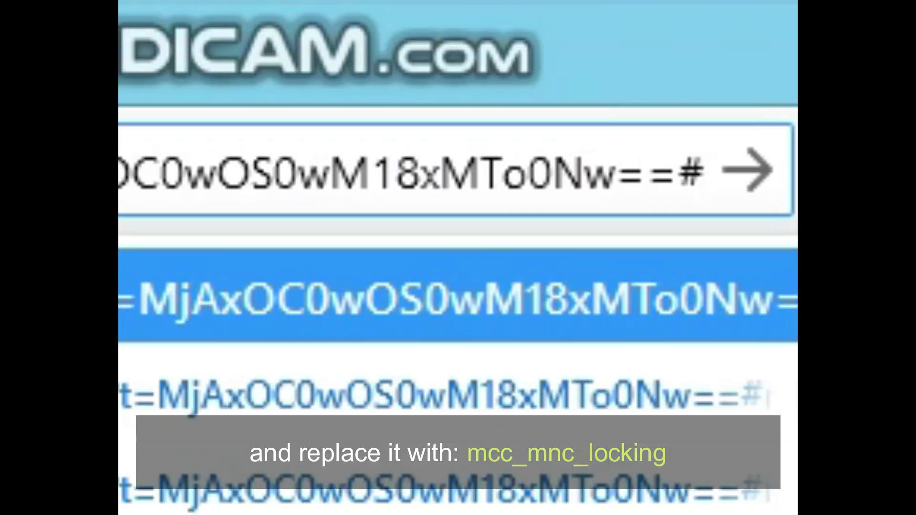
Step: Complete the URL with mcc_mnc_locking after the # sign and load that page
text(mcc)
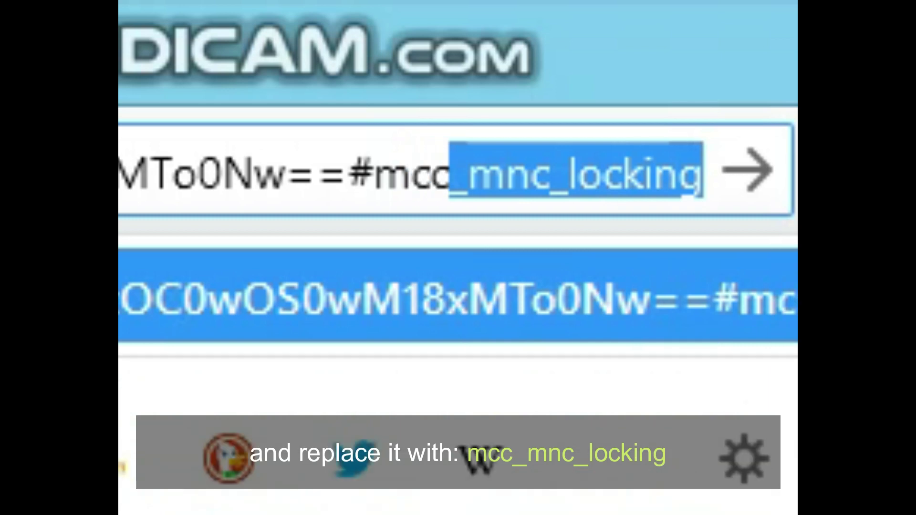
text(_m)
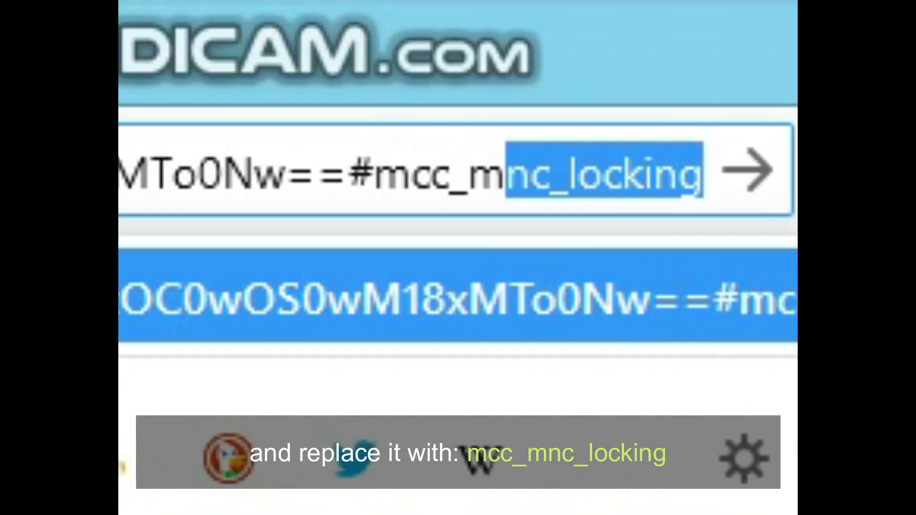
text(nc)
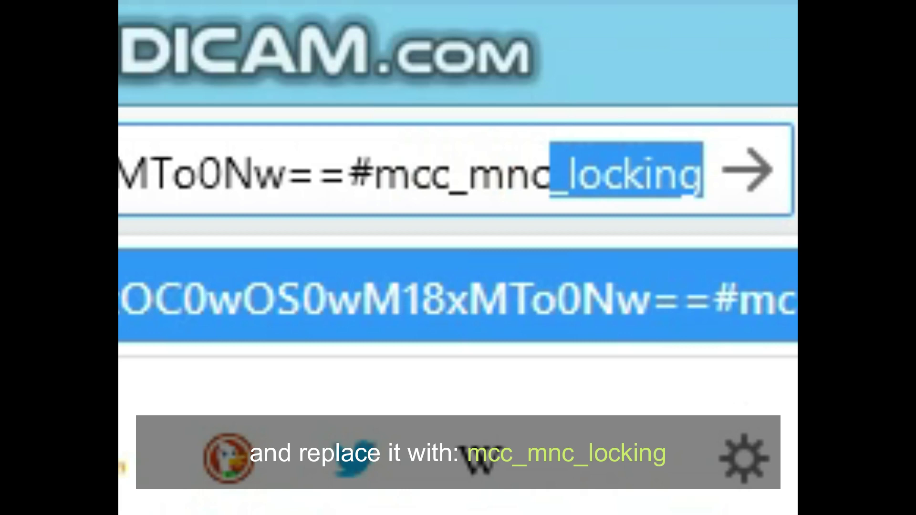
text(_lock)
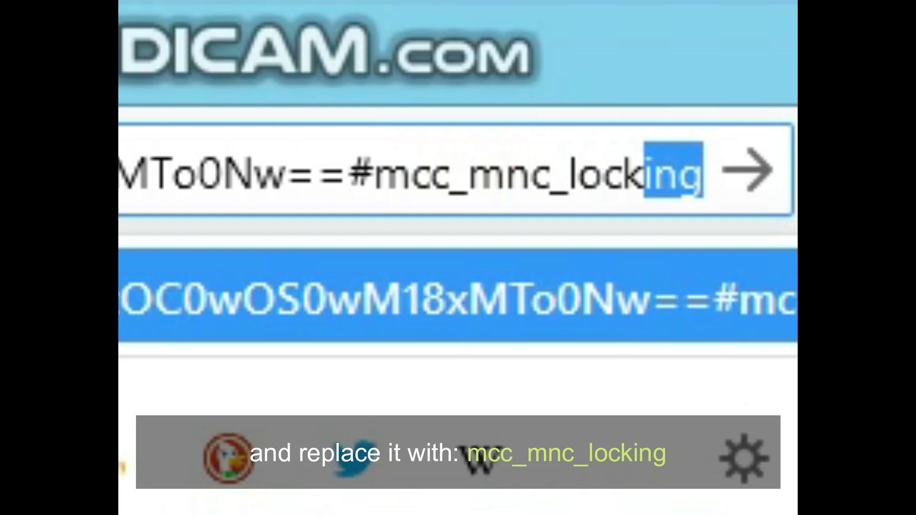
text(ing)
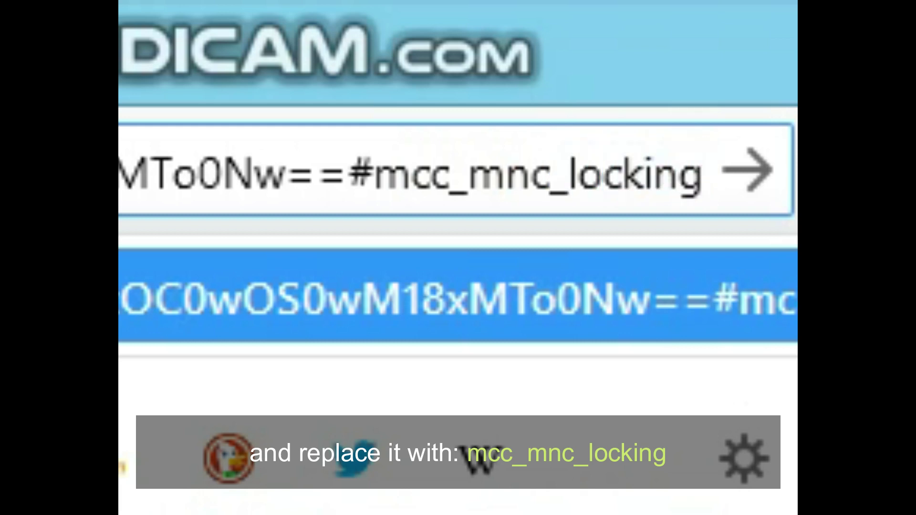
drag(374, 174, 708, 174)
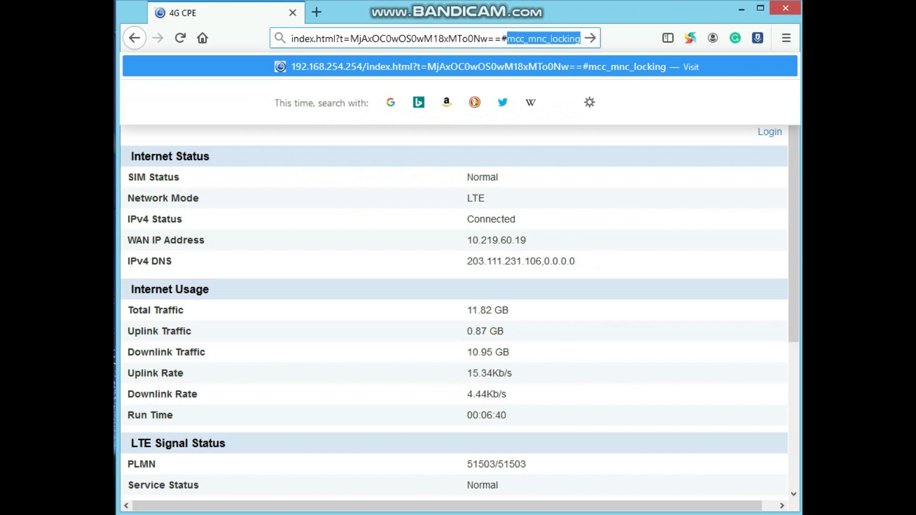
key(Return)
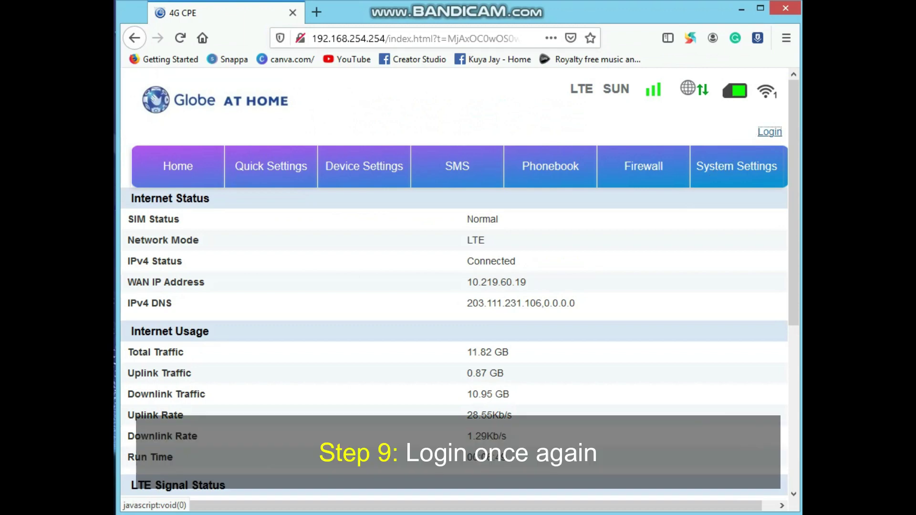
Step: Log in to the router's admin page with the account username and password
click(770, 132)
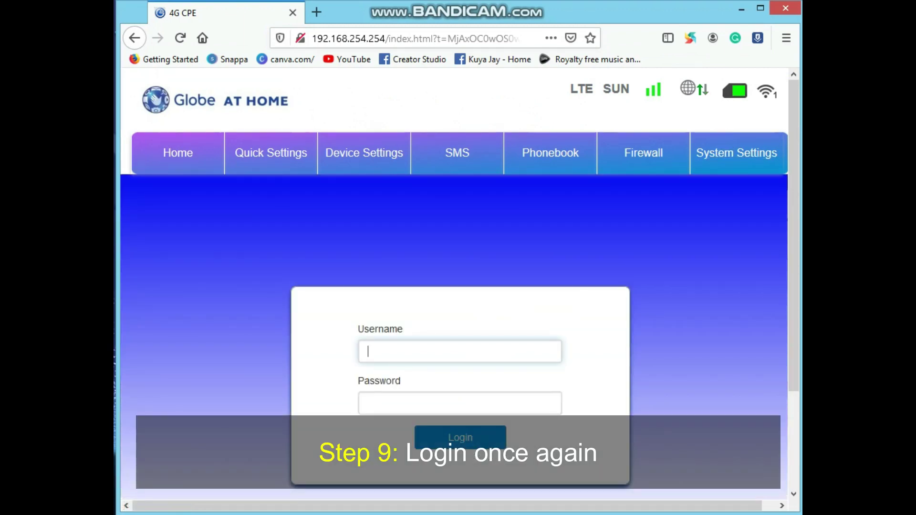
key(Tab)
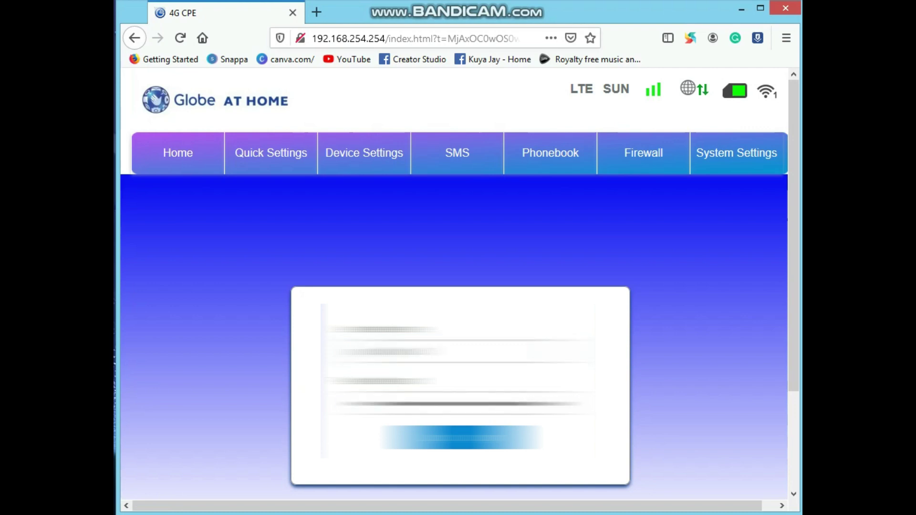
key(ctrl+v)
text(•••)
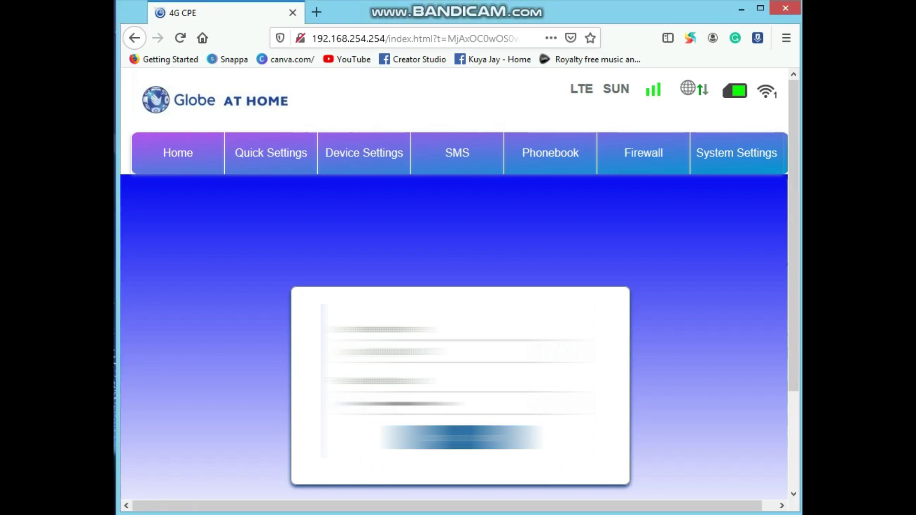
click(462, 438)
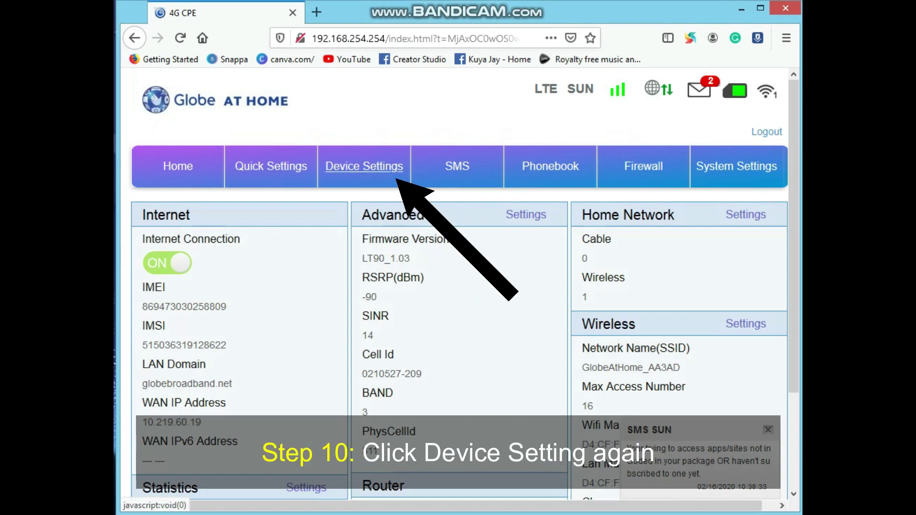
Step: Open the TR069 page within the device's advanced settings
click(364, 166)
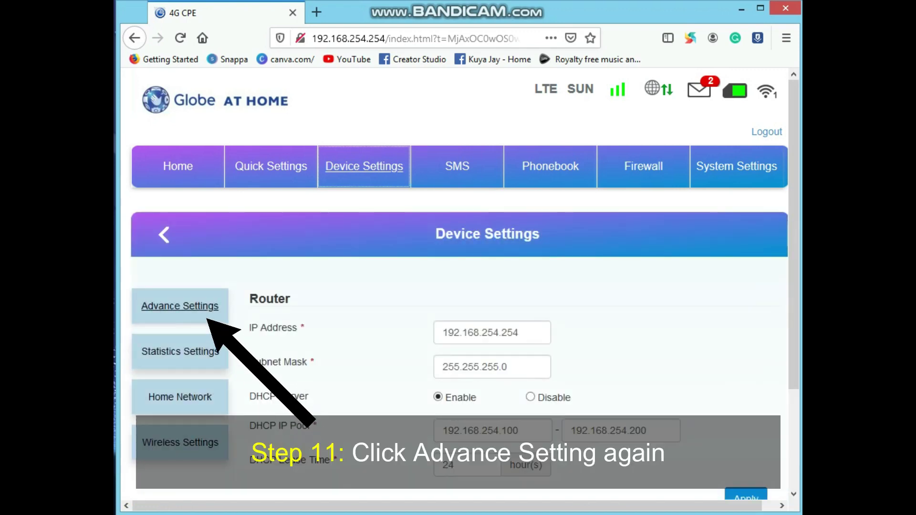
click(180, 306)
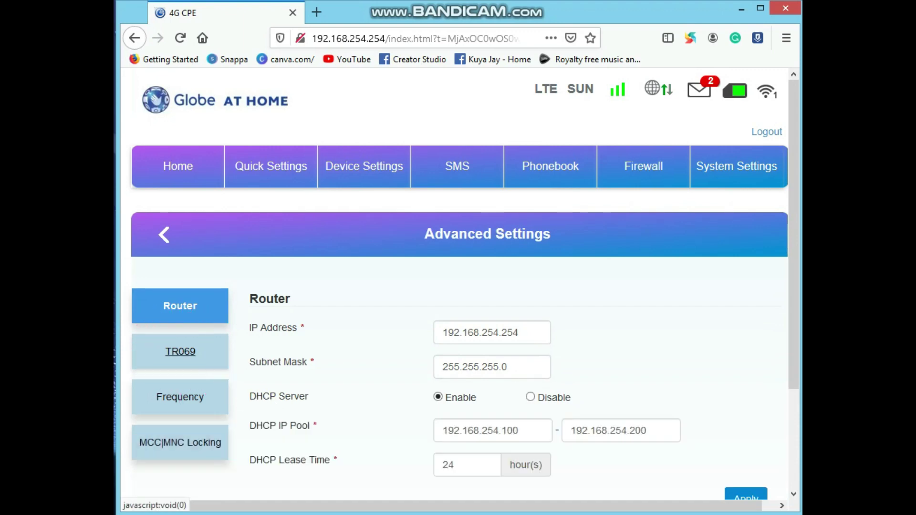
click(181, 352)
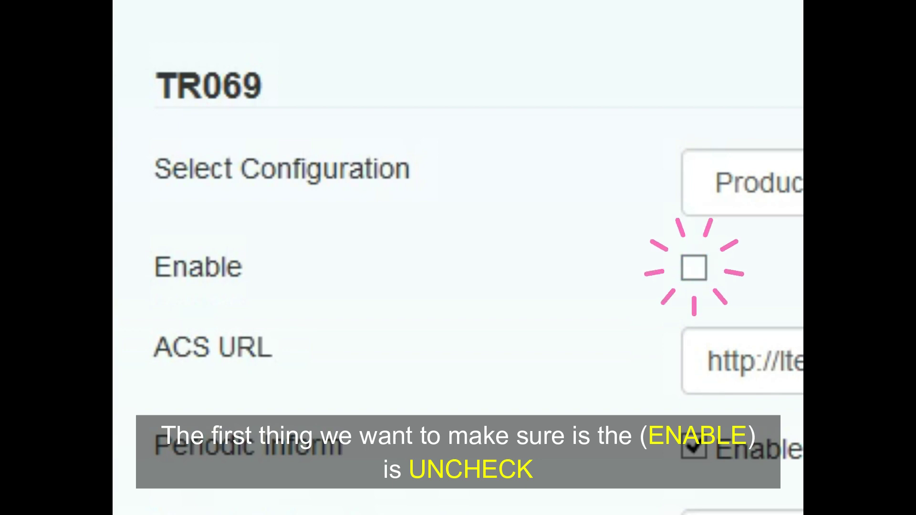
Step: Apply the TR069 settings with Enable unchecked, declining both to save the login and to restart the device
click(694, 268)
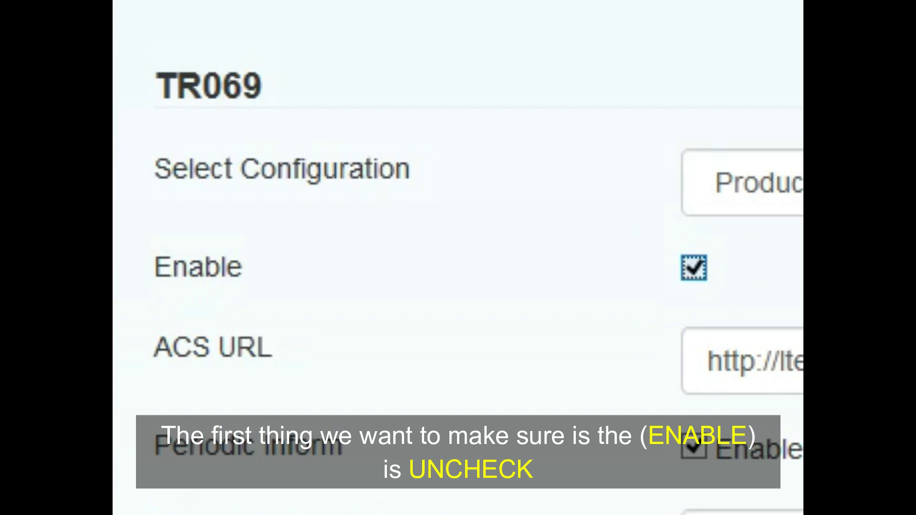
click(694, 267)
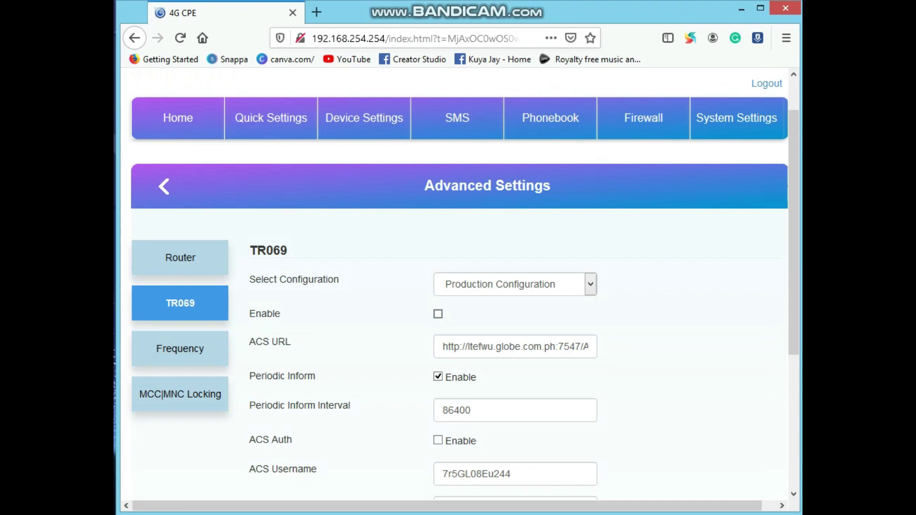
scroll(459, 286, down, 3)
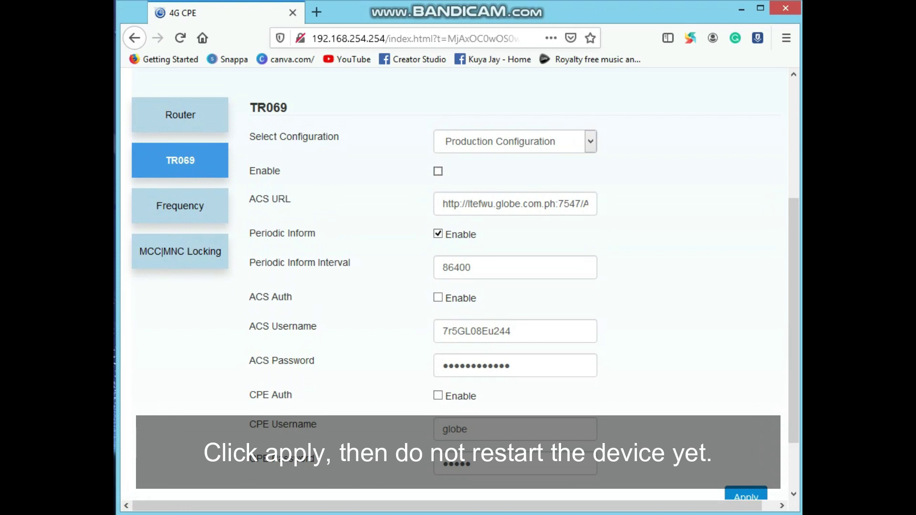
scroll(458, 287, down, 2)
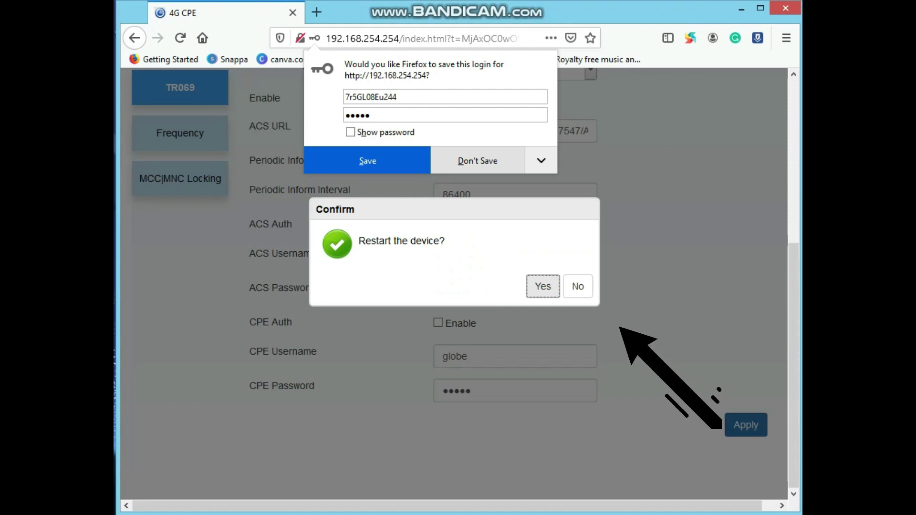
click(478, 161)
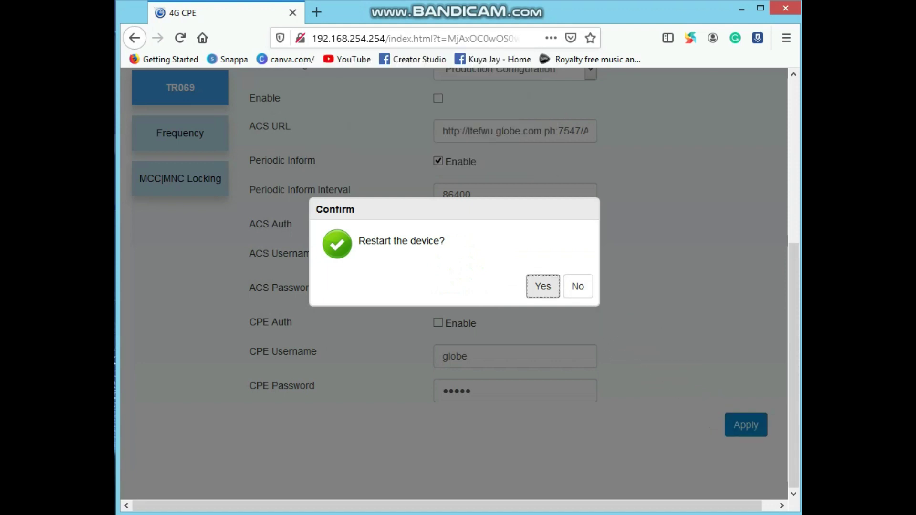
click(578, 286)
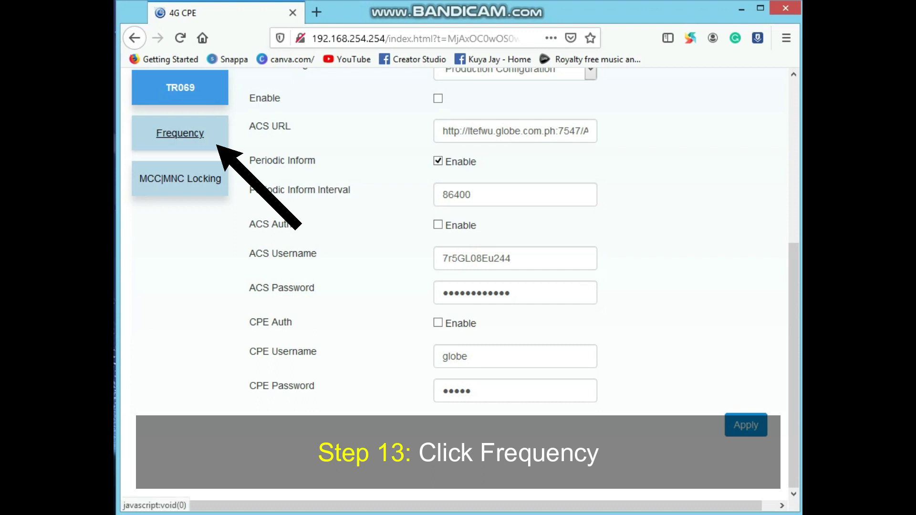
Step: Open the Frequency settings and go on to the MCC|MNC Locking settings
click(180, 134)
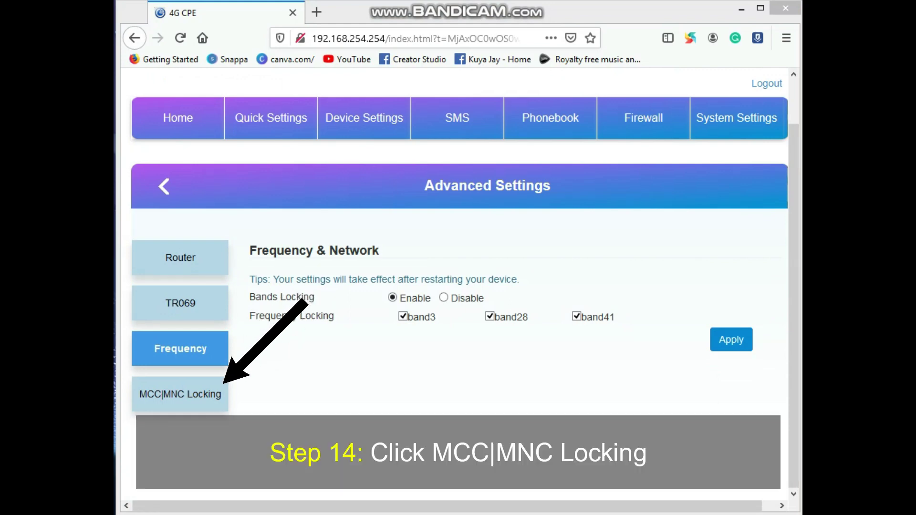
click(181, 394)
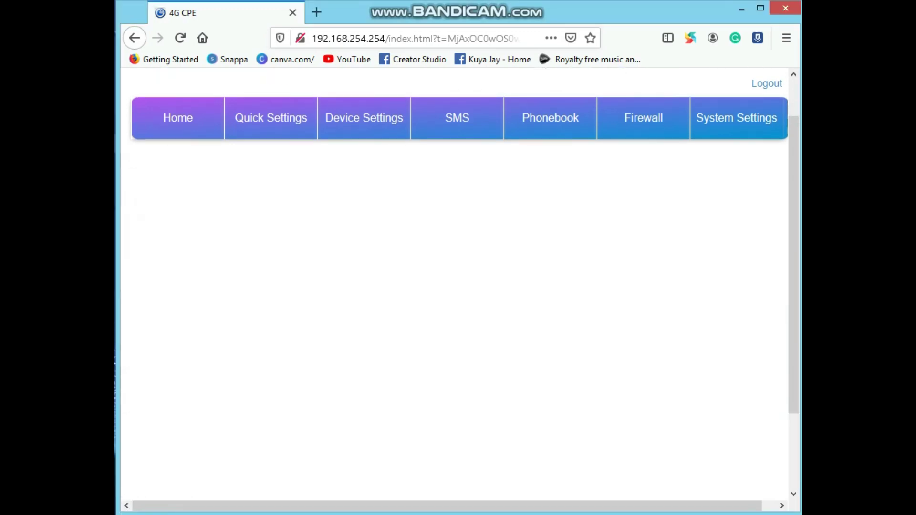
scroll(458, 287, down, 3)
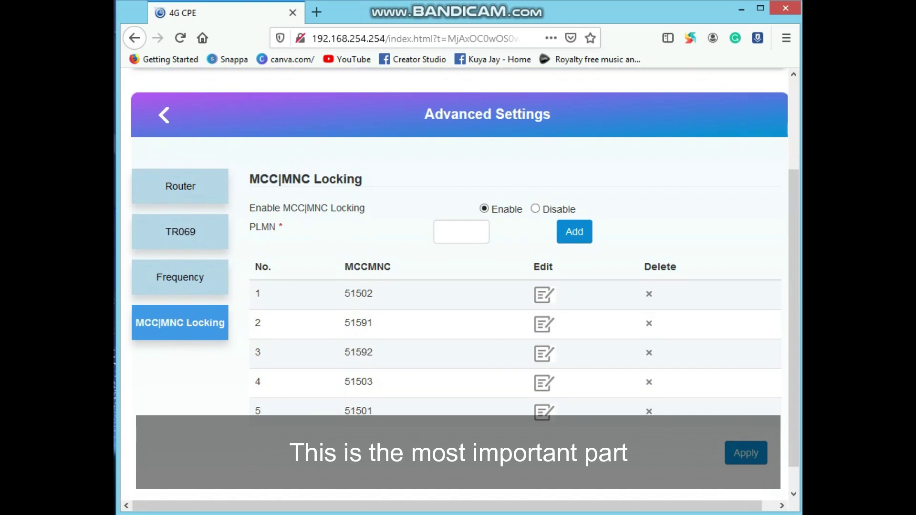
Step: Enter 51501 as the PLMN for MCC|MNC locking
click(462, 232)
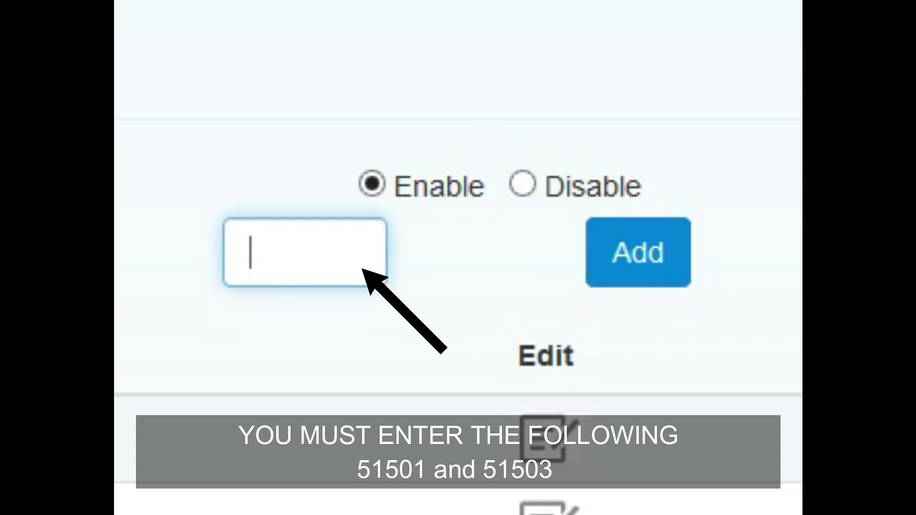
text(5)
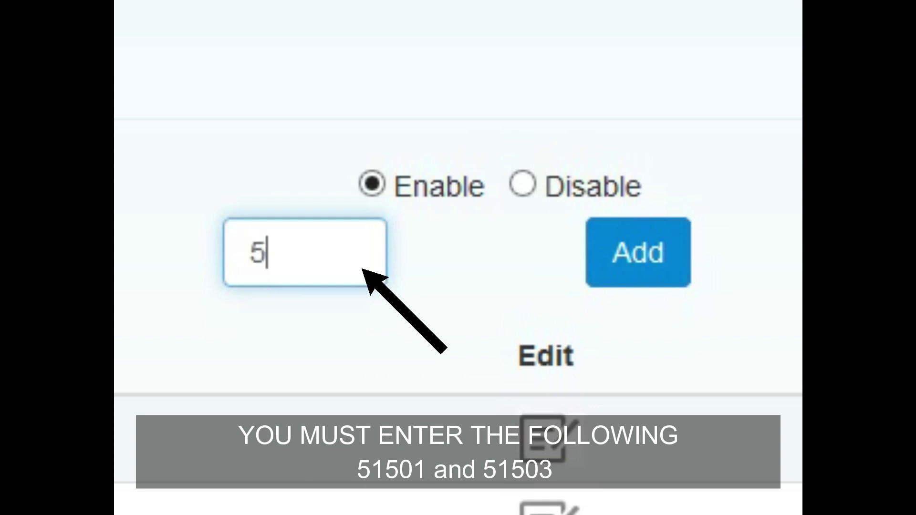
text(15)
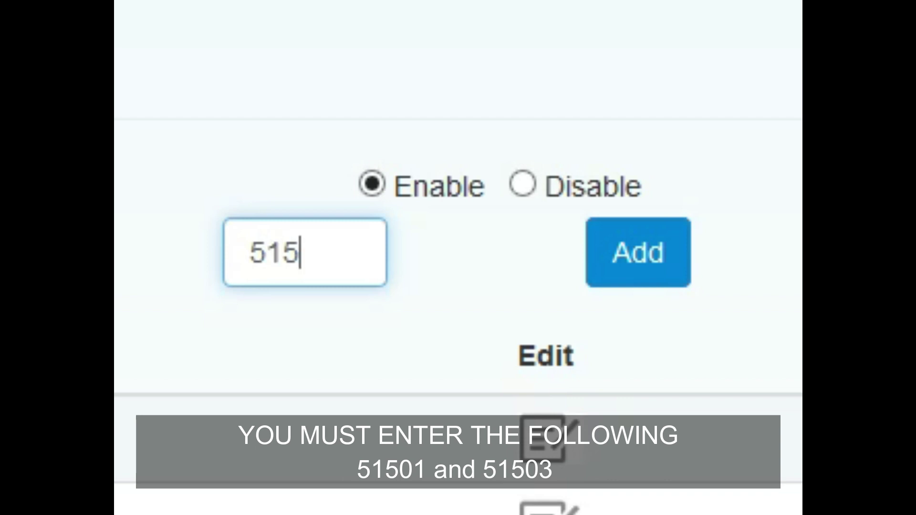
text(01)
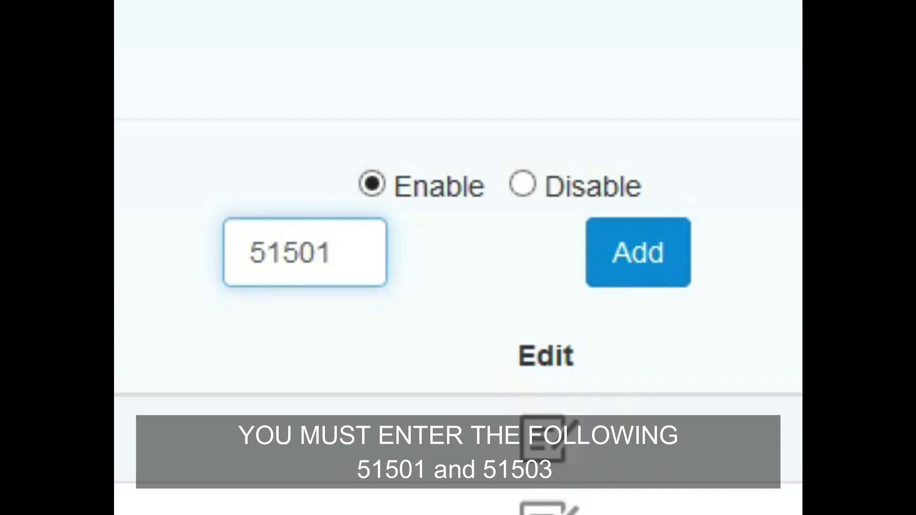
key(ctrl+a)
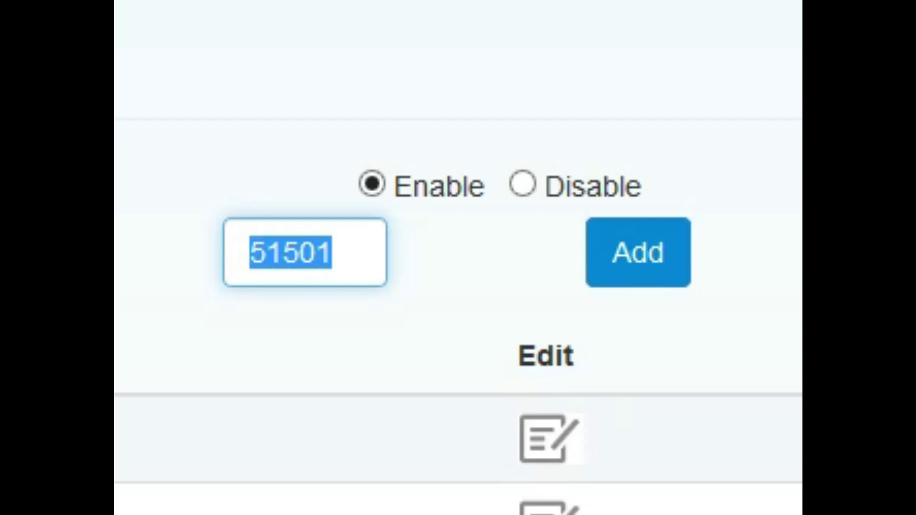
key(Tab)
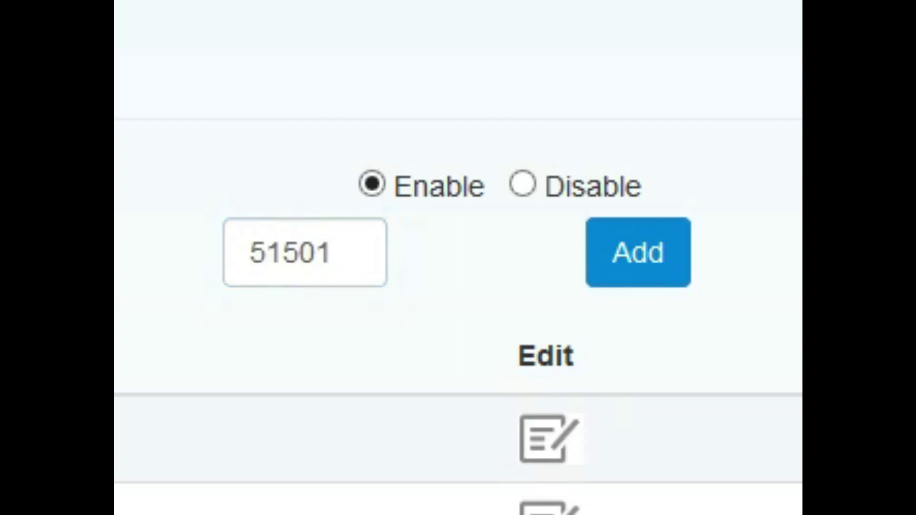
Step: Set the PLMN for MCC|MNC locking to 51503
click(266, 253)
key(ctrl+a)
text(51503)
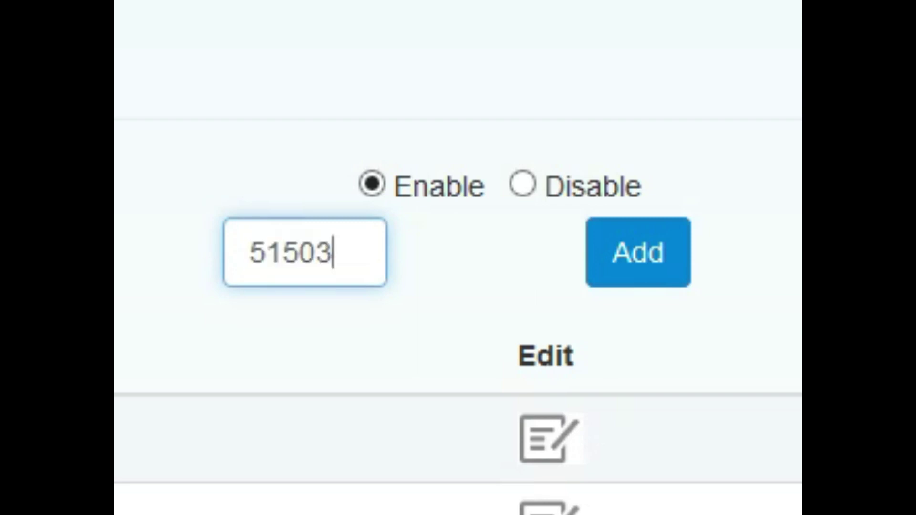
Step: Apply the MCC|MNC Locking settings with locking enabled and agree to restart the device
key(Tab)
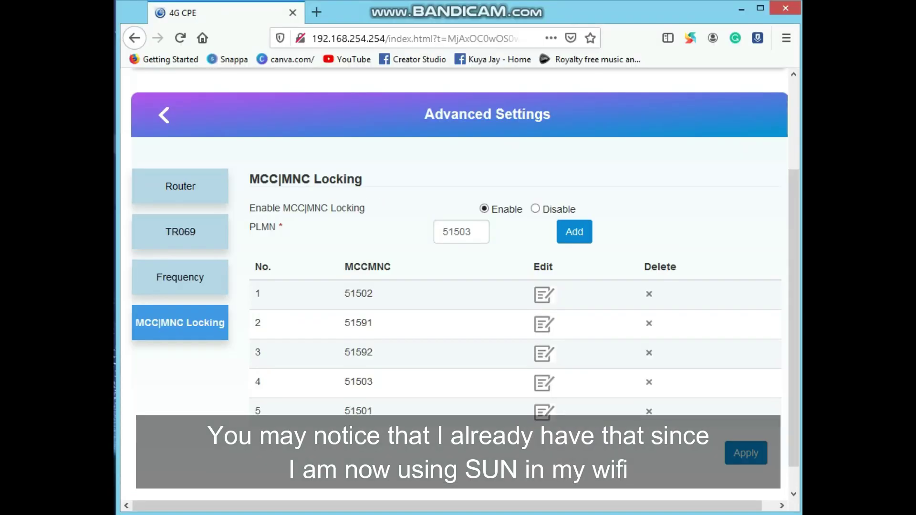
drag(374, 382, 351, 382)
click(361, 382)
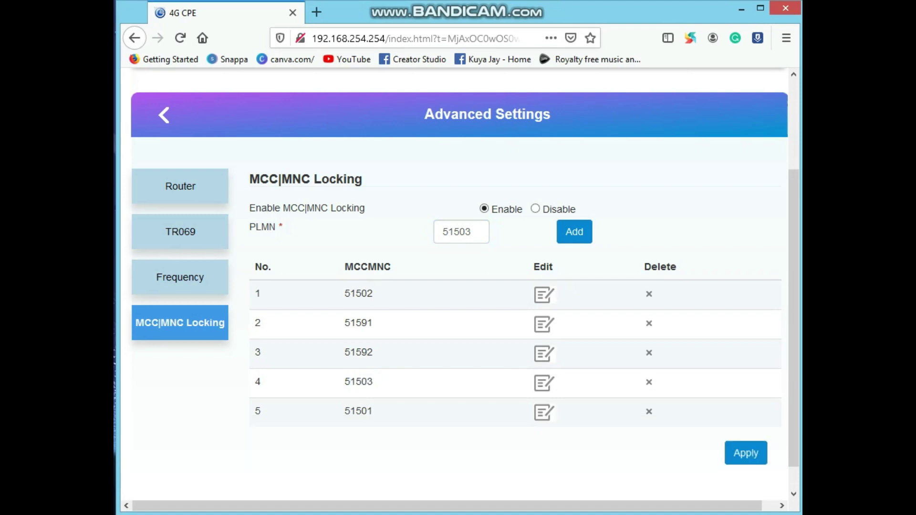
click(746, 453)
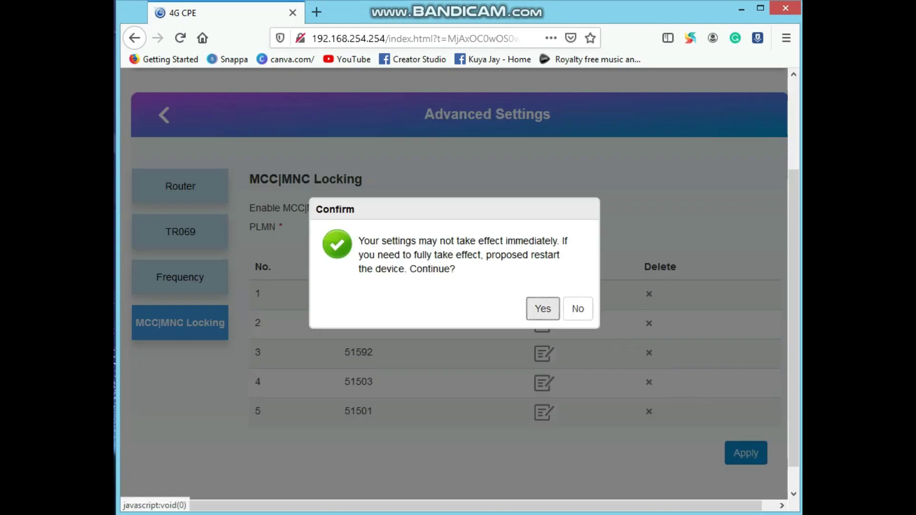
click(544, 309)
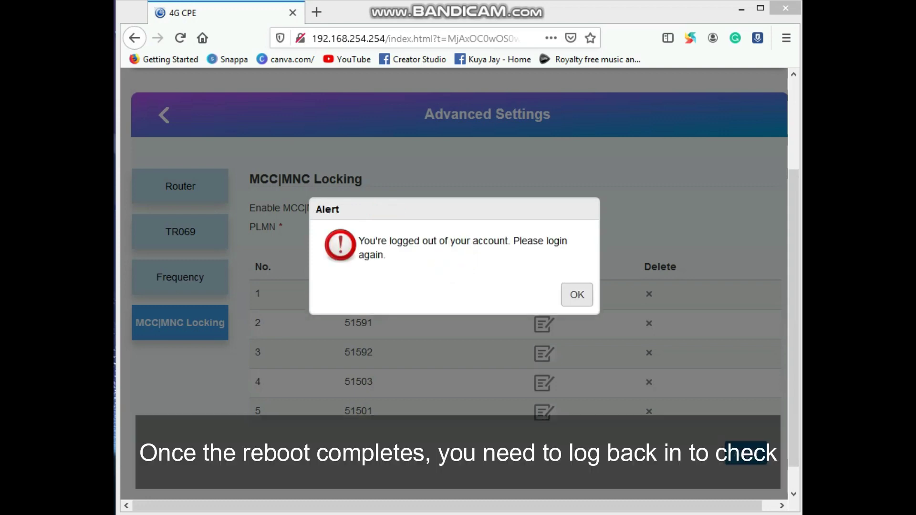
Step: Dismiss the logged-out alert and open the router's login page from the status page
key(Return)
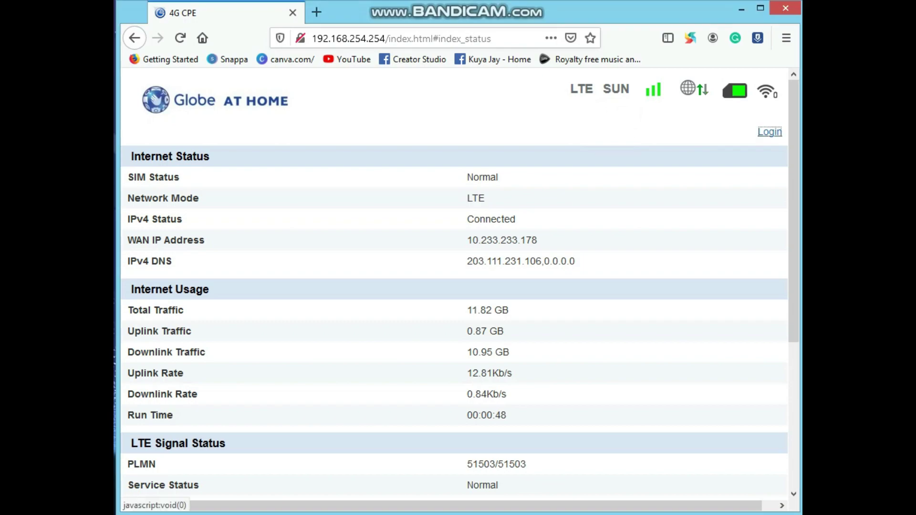
click(770, 132)
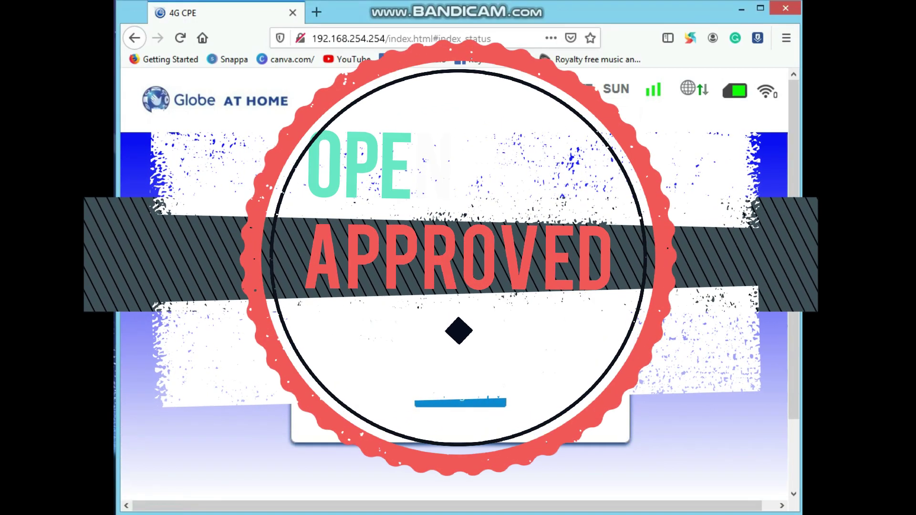